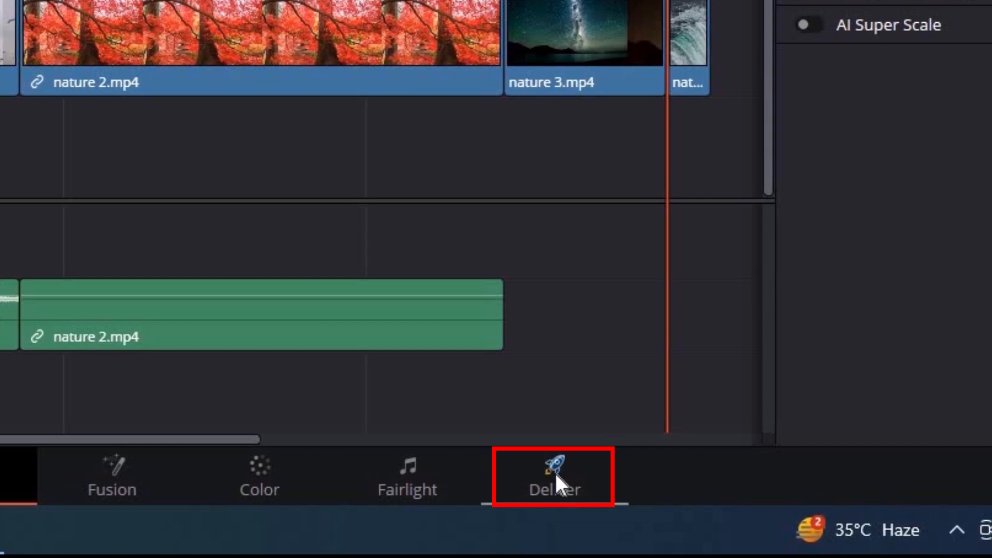
Step: Open the Deliver page and set the render range's out point at 01:01:33:13, where the nature 2.mp4 clip ends
left_click(554, 471)
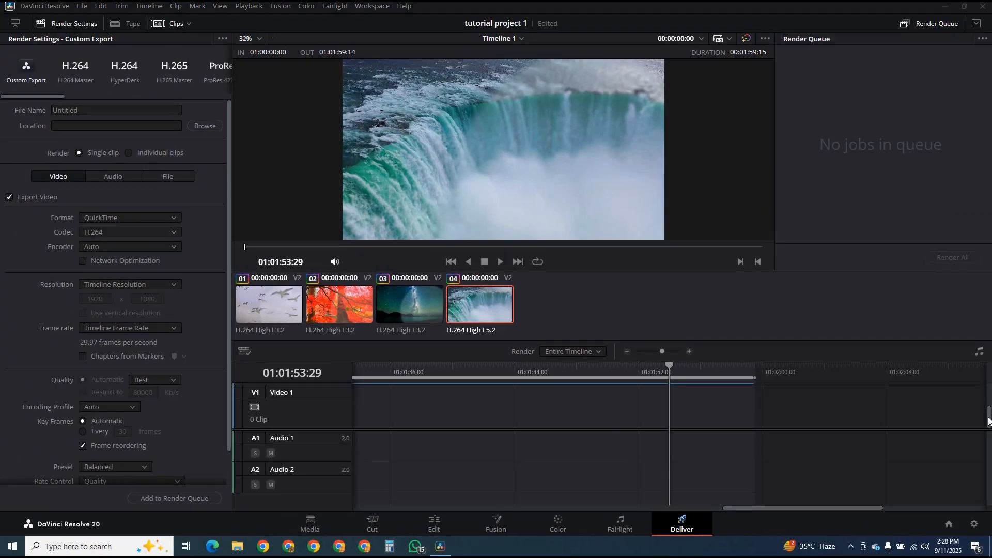
left_click_drag(987, 421, 987, 395)
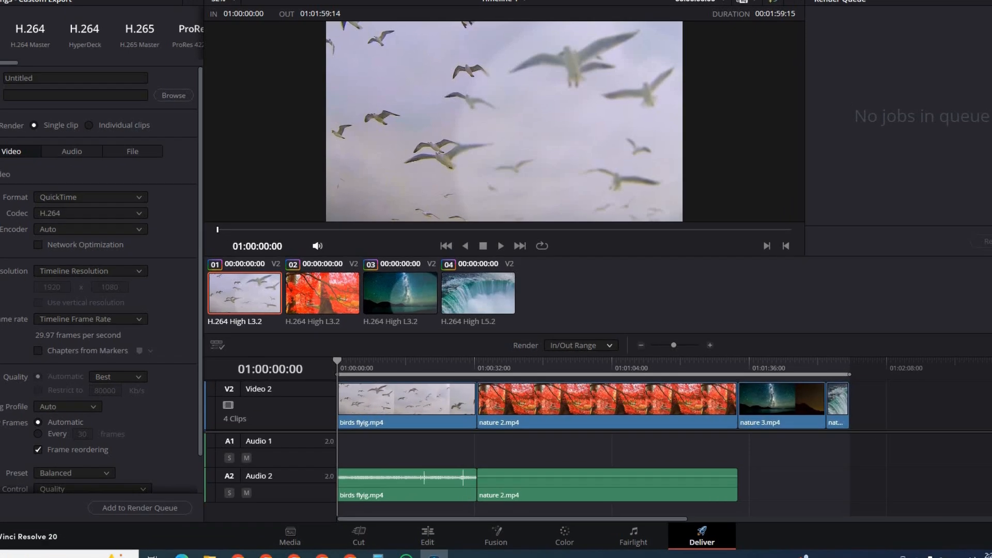
left_click(349, 366)
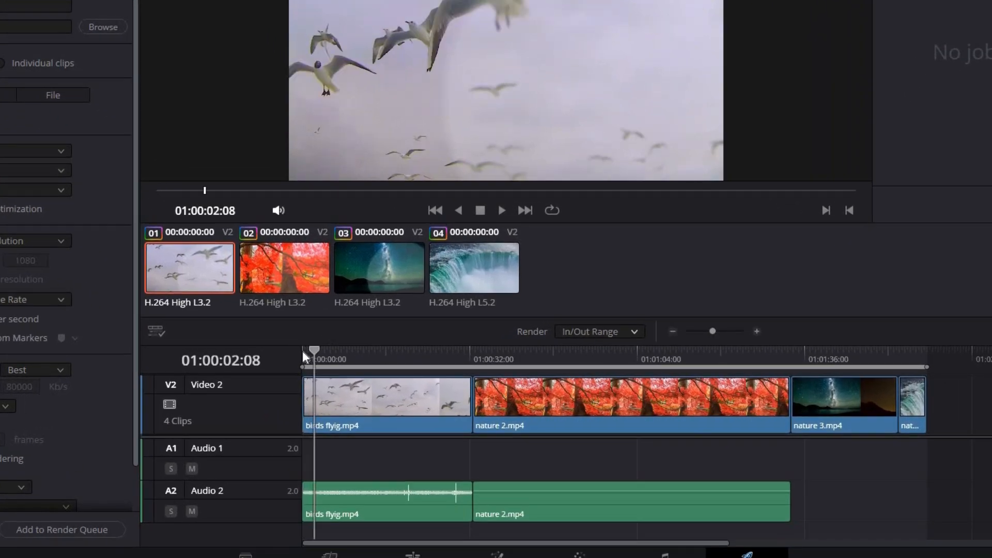
left_click_drag(304, 352, 792, 421)
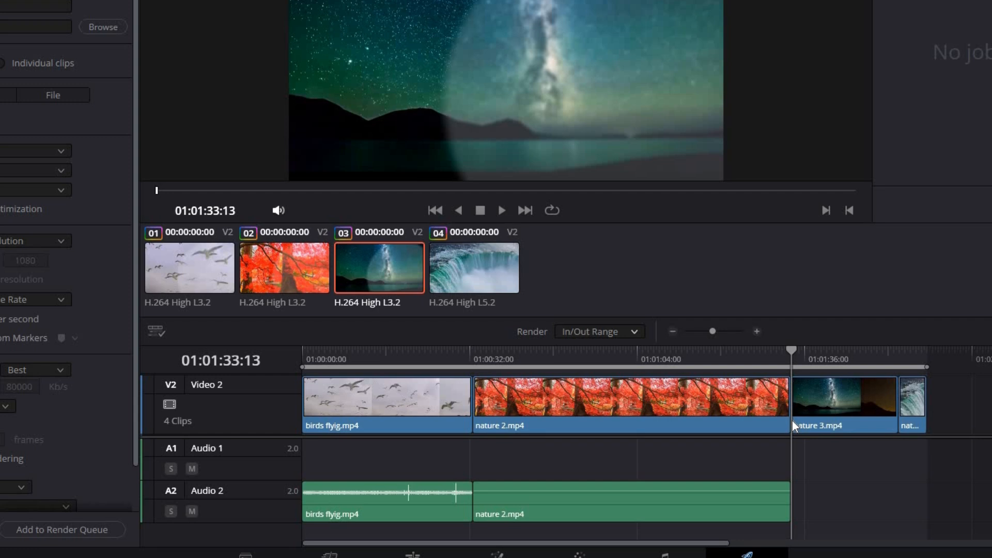
key("o")
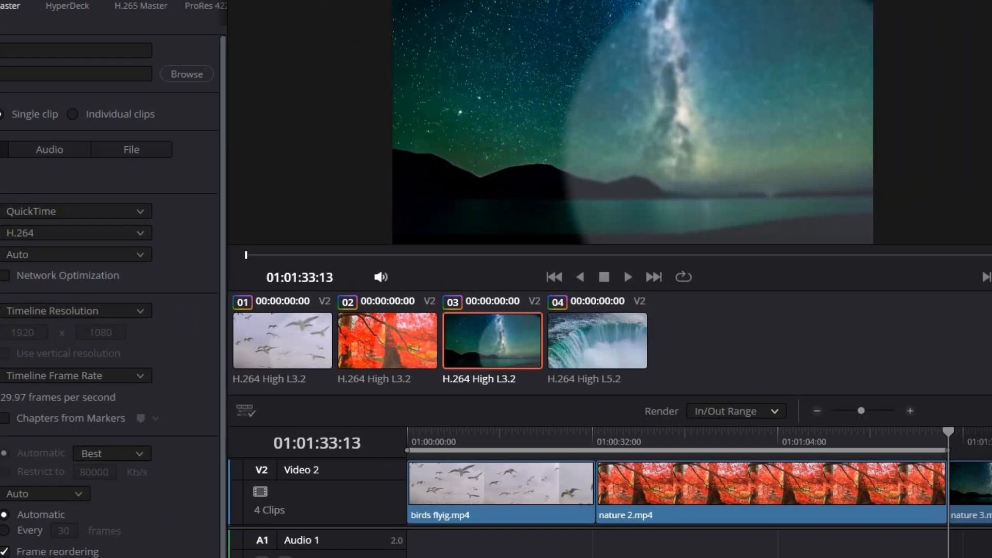
Step: Look through the export presets and check the resolutions available for the YouTube preset
scroll(159, 119, "right", 5)
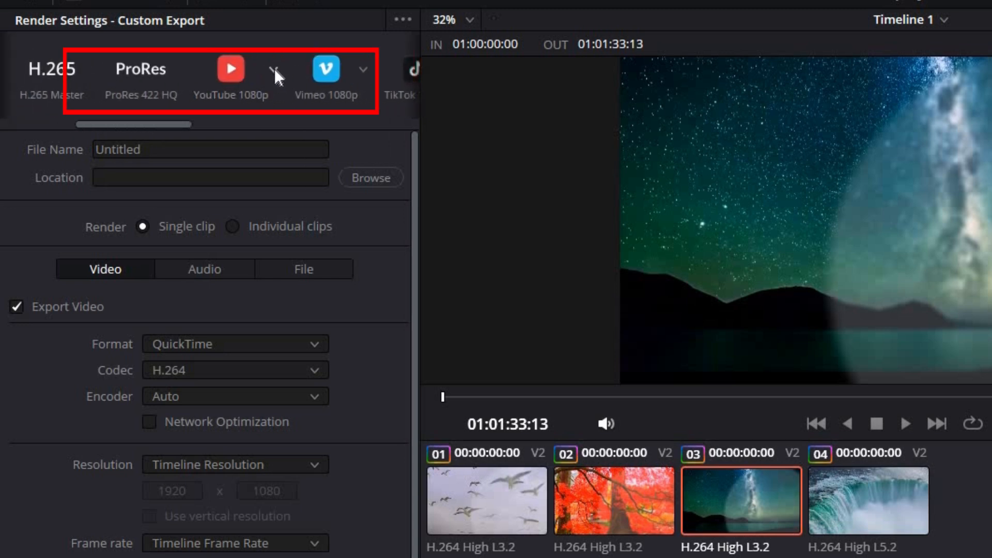
left_click(273, 69)
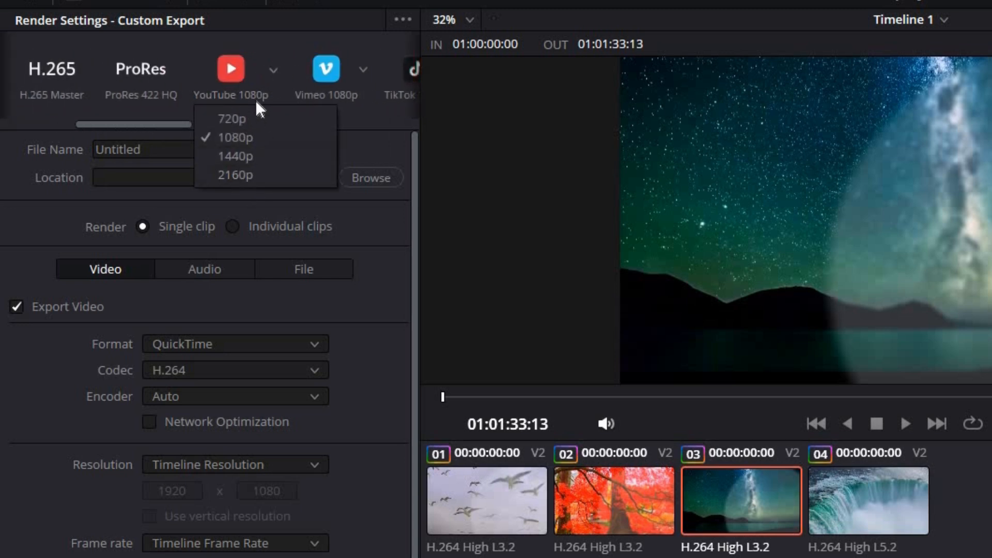
left_click(270, 67)
left_click_drag(163, 123, 1, 125)
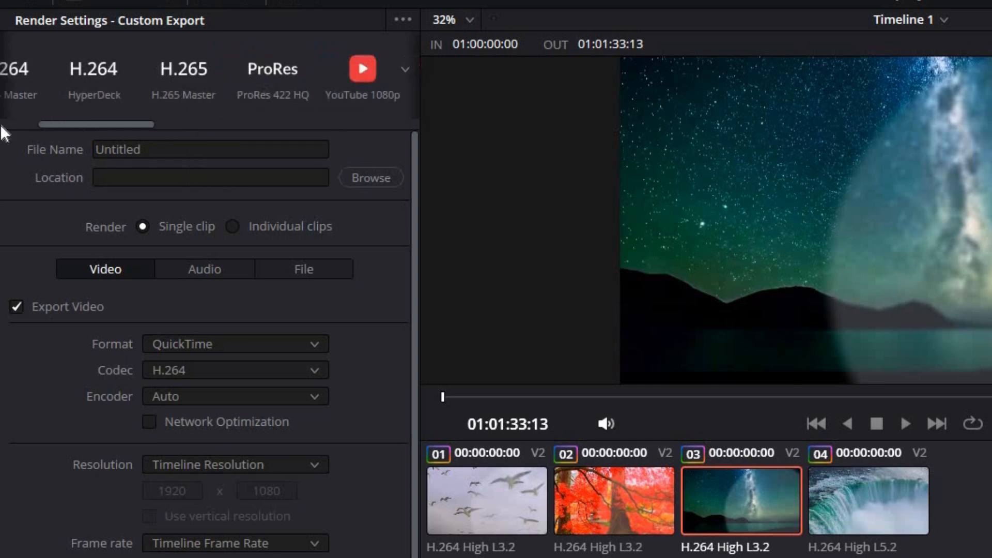
Step: Name the custom export's output file 4krendertest
left_click(152, 150)
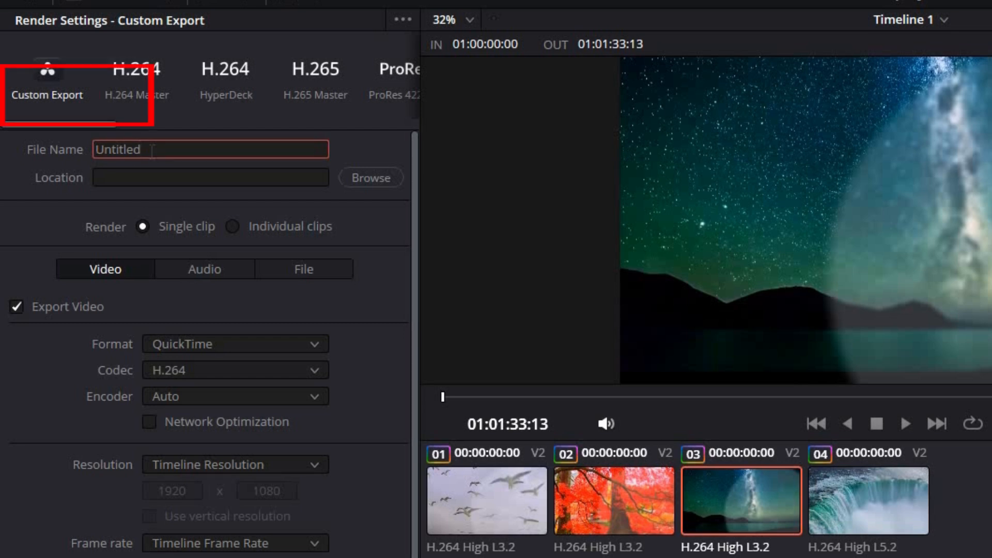
key("ctrl+a")
key("BackSpace")
type("4krender")
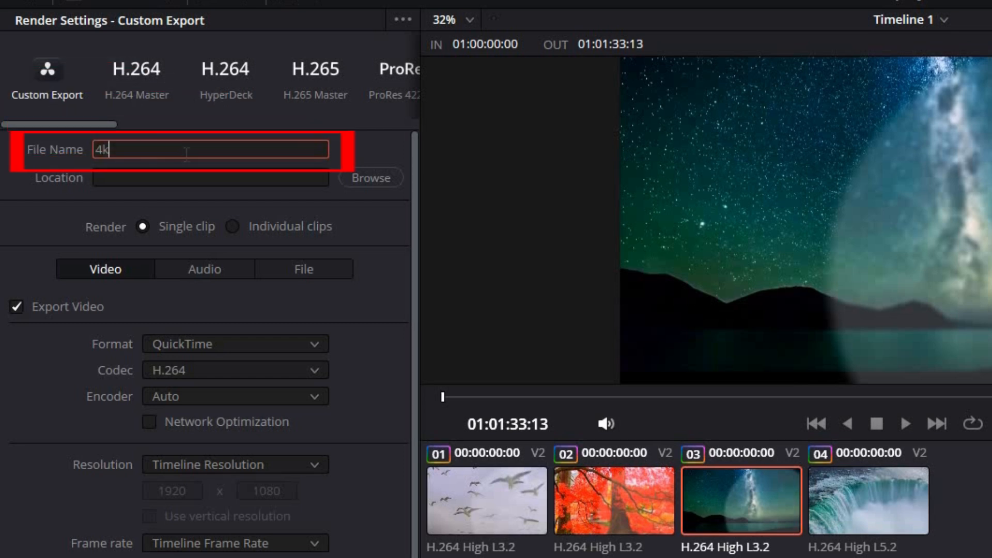
type("test")
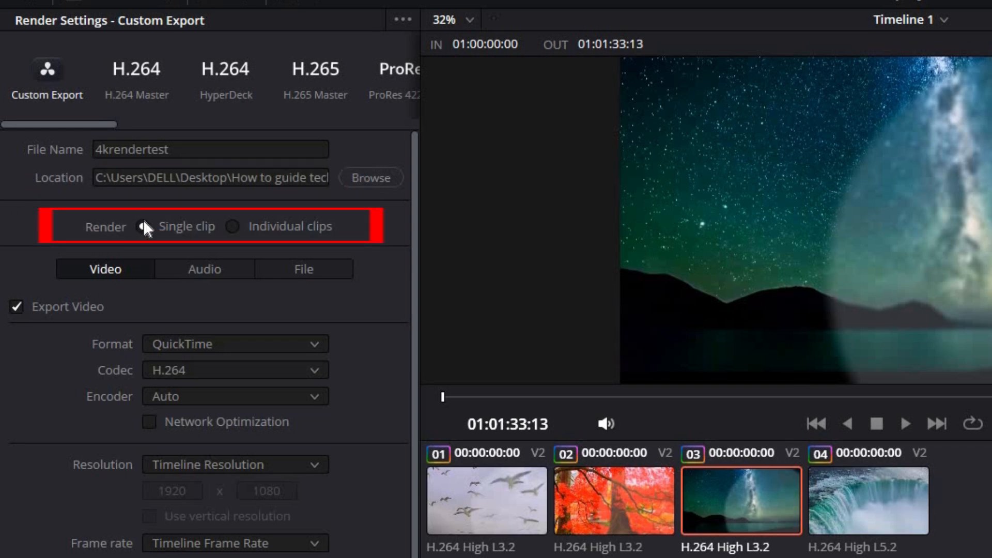
Step: With Export Video enabled, set the format to MP4, the codec to H.264 and the resolution to 3840 x 2160 Ultra HD
left_click(18, 307)
left_click(18, 307)
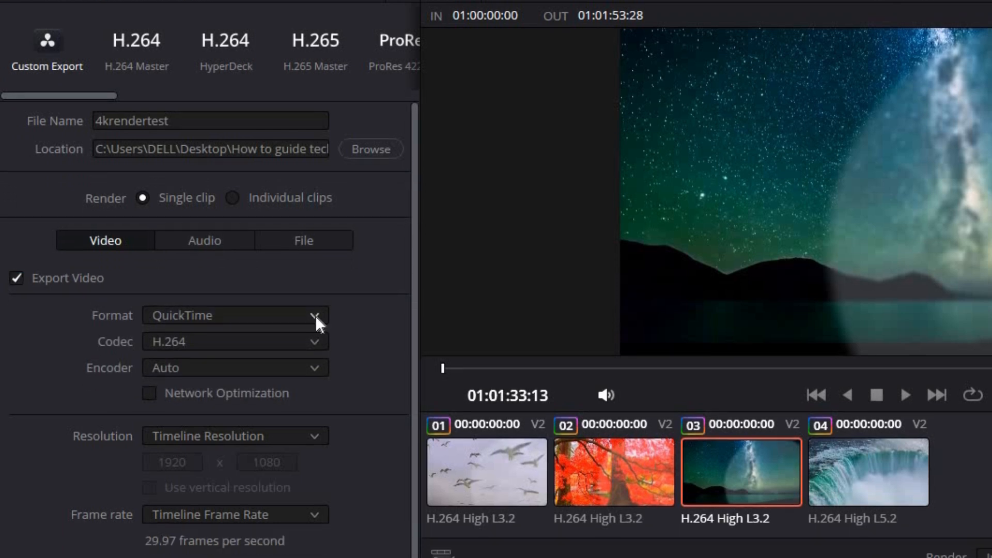
left_click(314, 344)
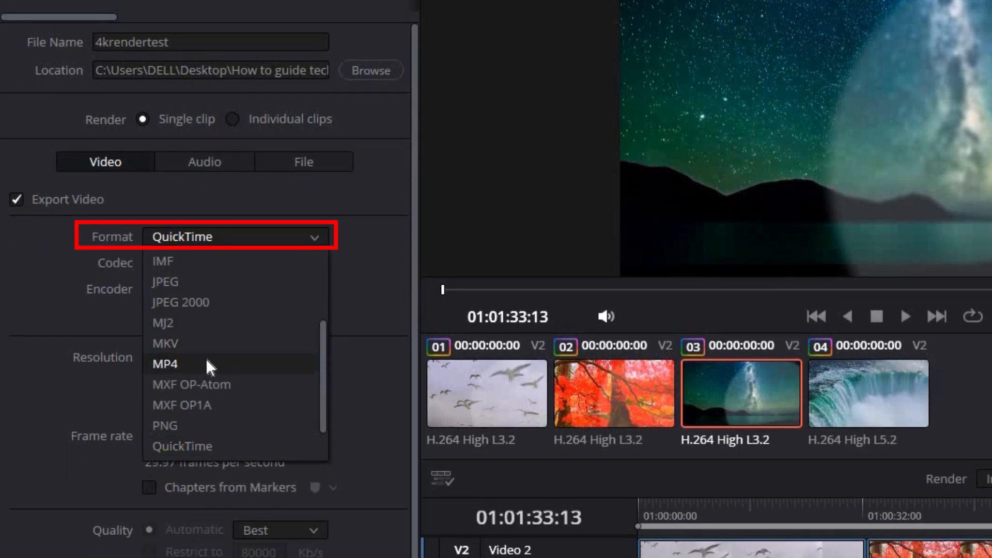
left_click(208, 366)
left_click(320, 262)
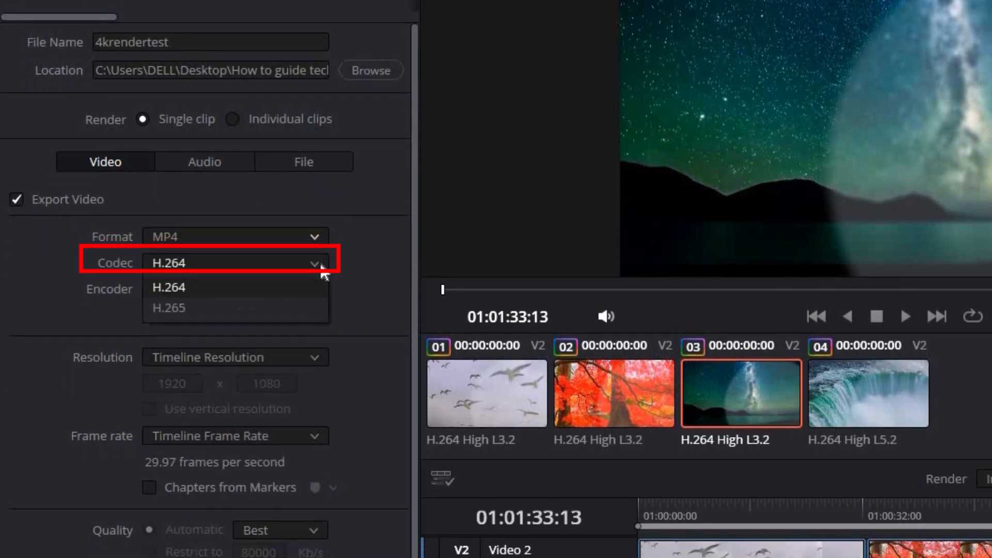
left_click(202, 288)
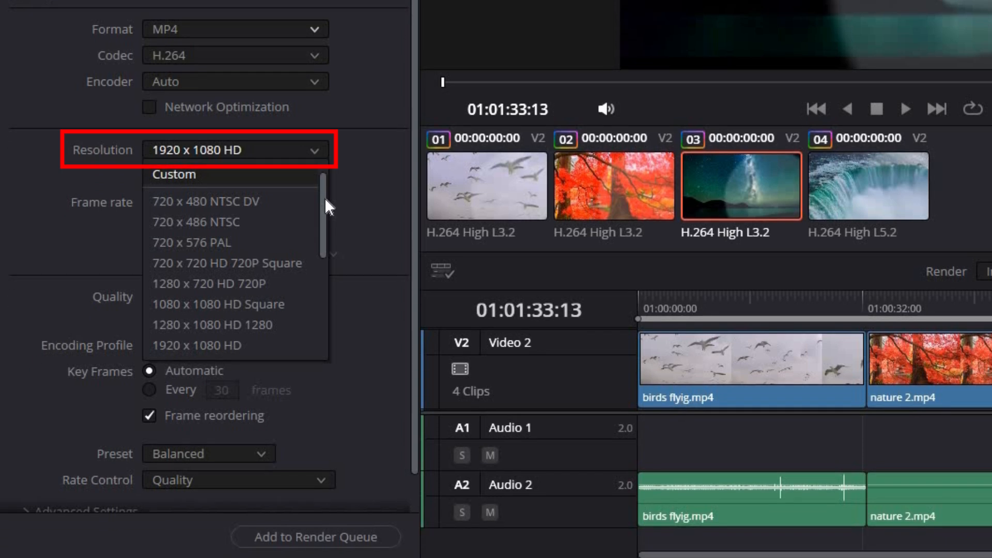
left_click_drag(325, 198, 319, 250)
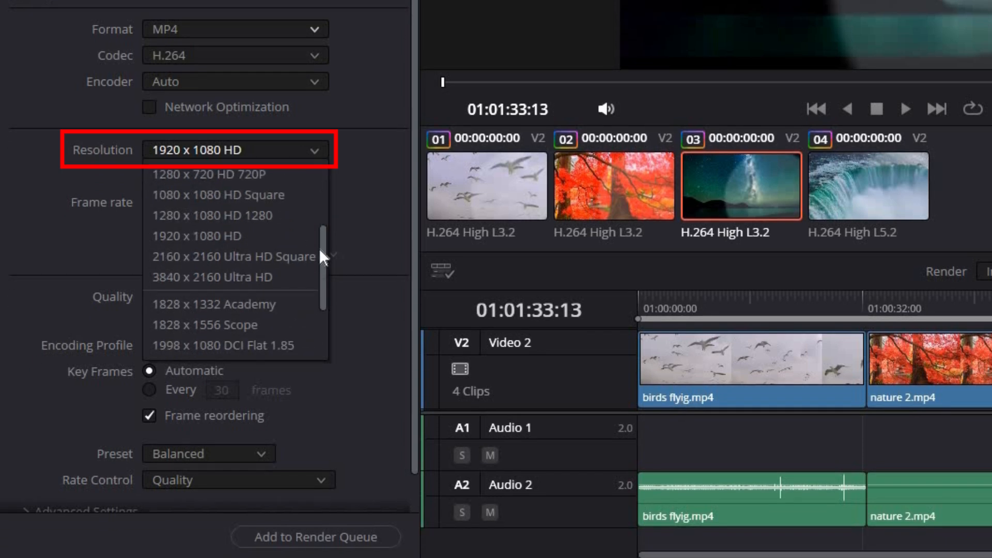
left_click(264, 278)
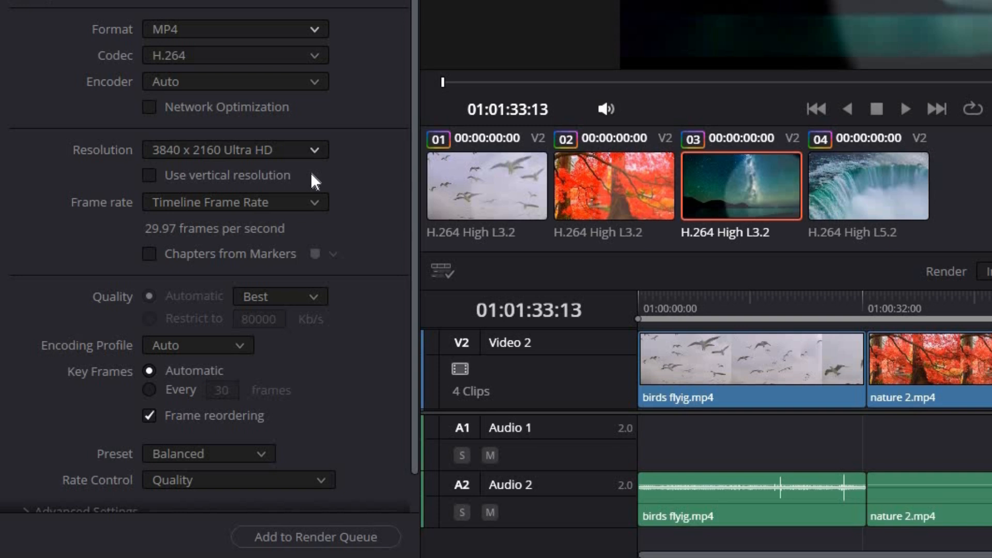
left_click(148, 176)
left_click(148, 175)
left_click(148, 175)
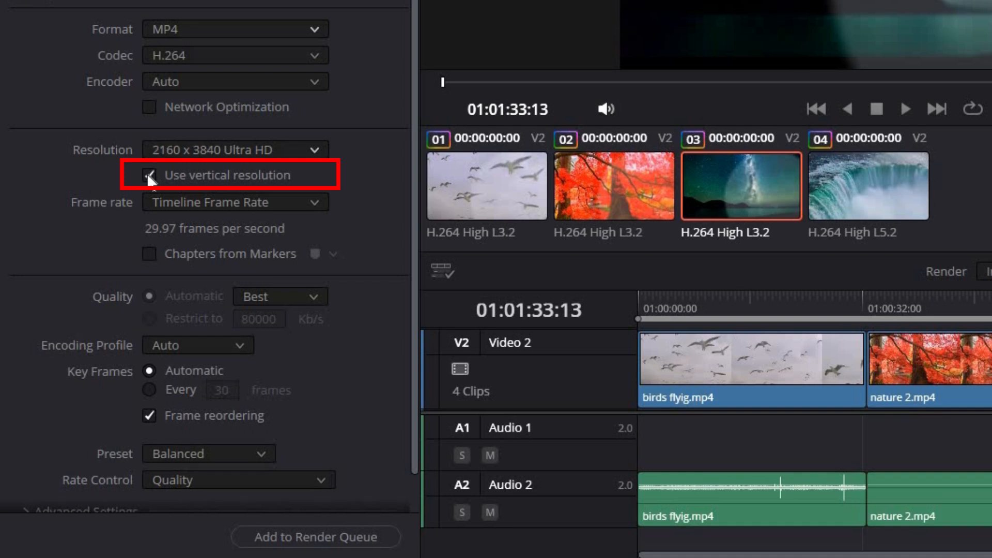
left_click(148, 175)
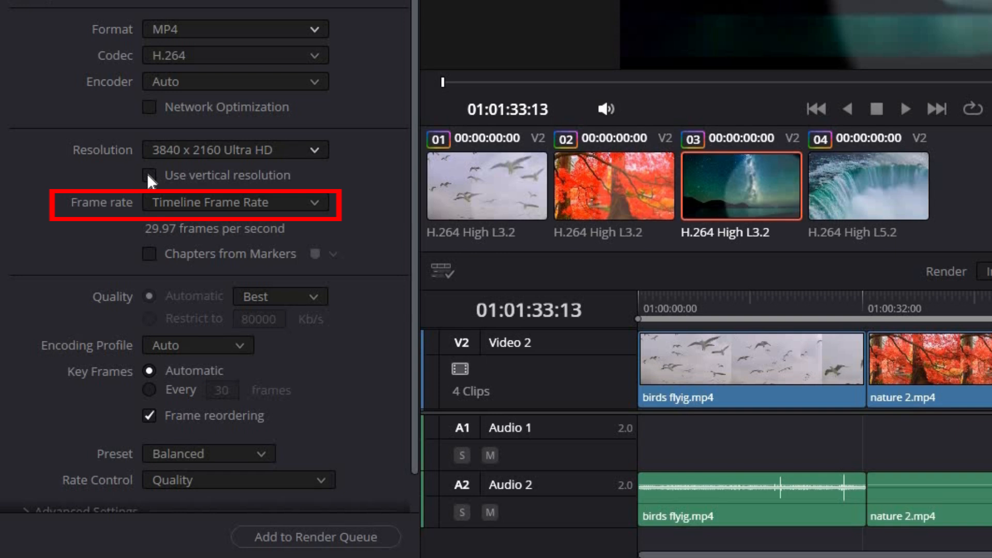
Step: Set the rate control to Variable Bitrate, with the quality restricted to 80000 Kb/s
scroll(152, 279, "down", 1)
left_click(150, 279)
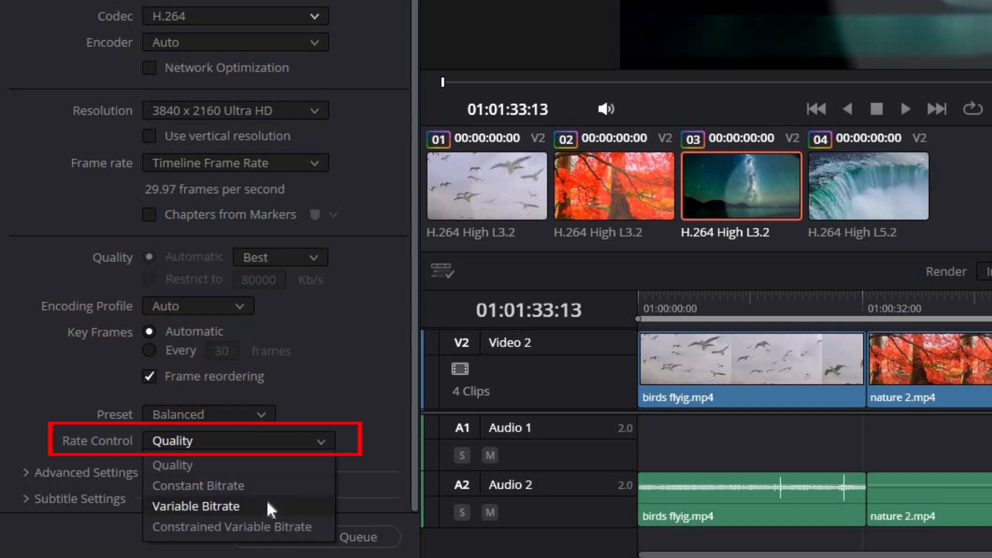
left_click(266, 502)
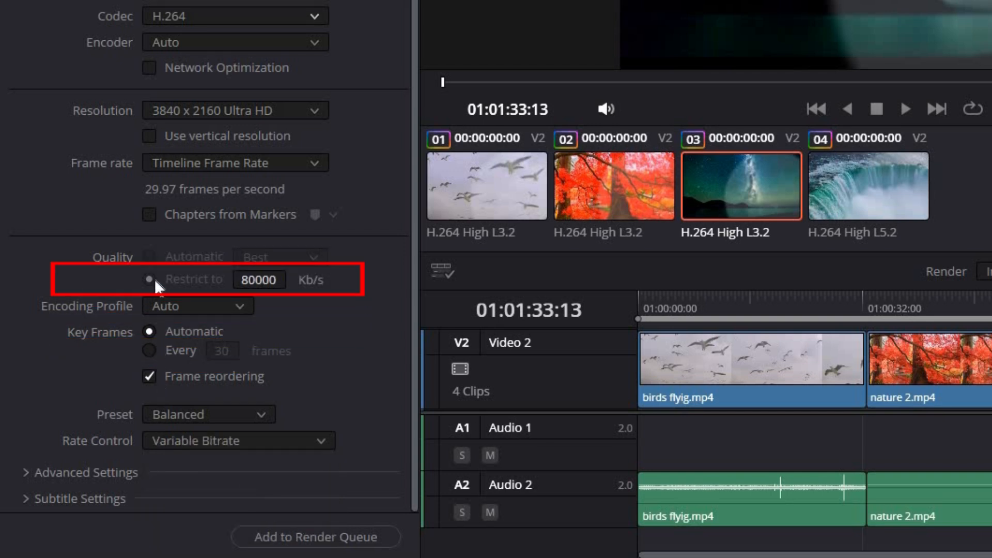
mouse_move(268, 282)
left_mouse_down()
mouse_move(253, 281)
mouse_move(268, 281)
left_mouse_up()
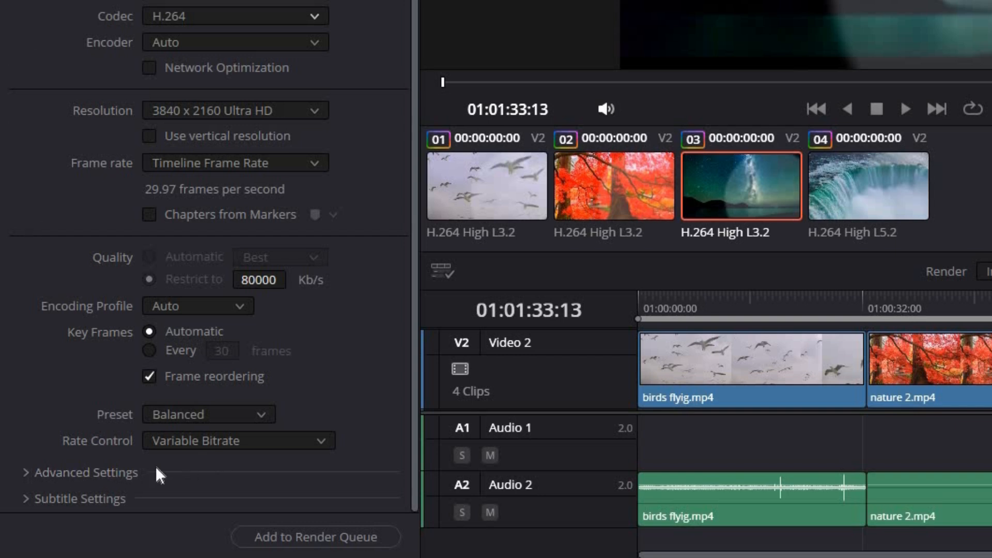
Step: In the advanced video settings, set the color space tag to Rec.709 and the gamma tag to Rec.709-A
left_click(24, 470)
left_click_drag(414, 168, 410, 420)
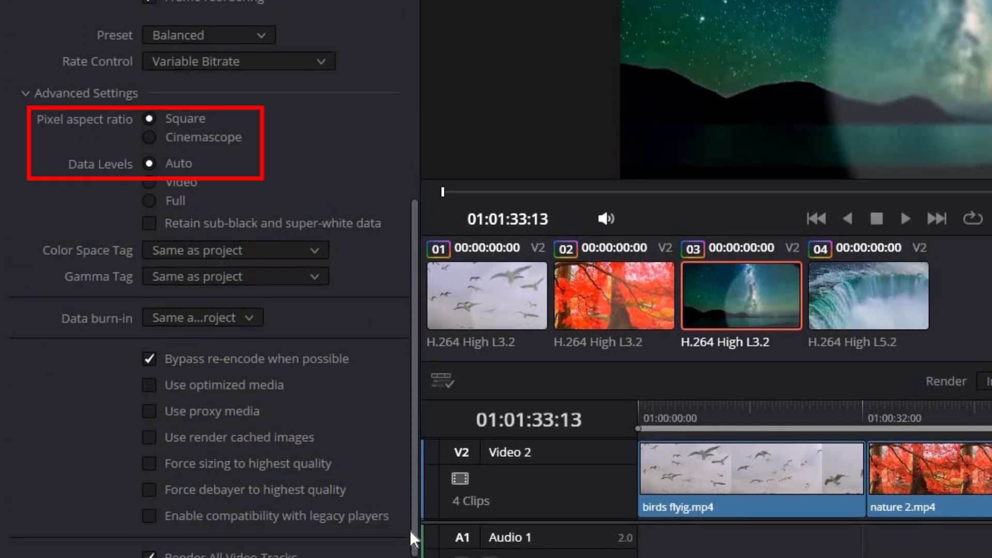
scroll(379, 191, "up", 1)
left_click(316, 266)
left_click_drag(398, 314, 392, 427)
left_click(176, 475)
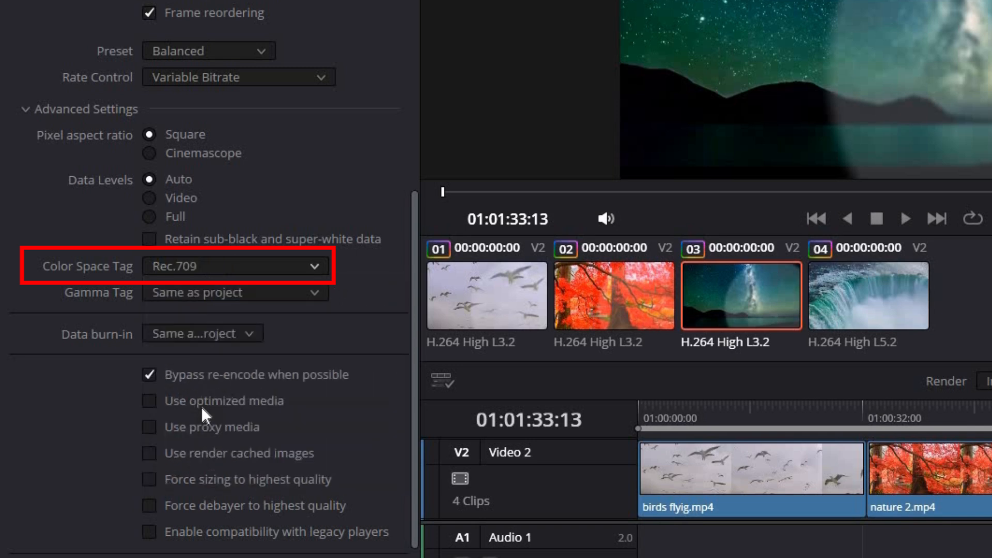
left_click(317, 291)
left_click_drag(398, 326, 385, 438)
left_click(262, 400)
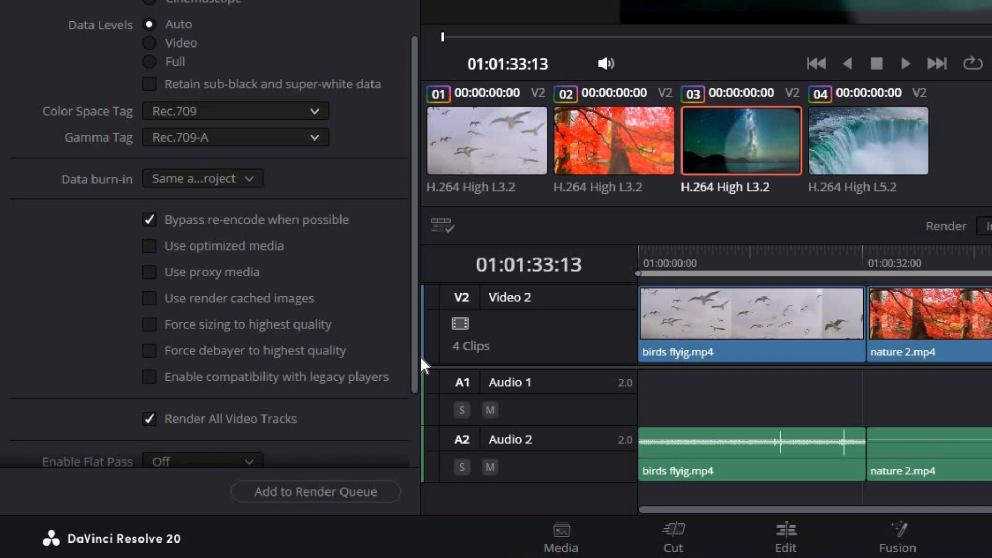
Step: Enable audio normalization for the export and set its standard to YouTube
scroll(417, 353, "down", 3)
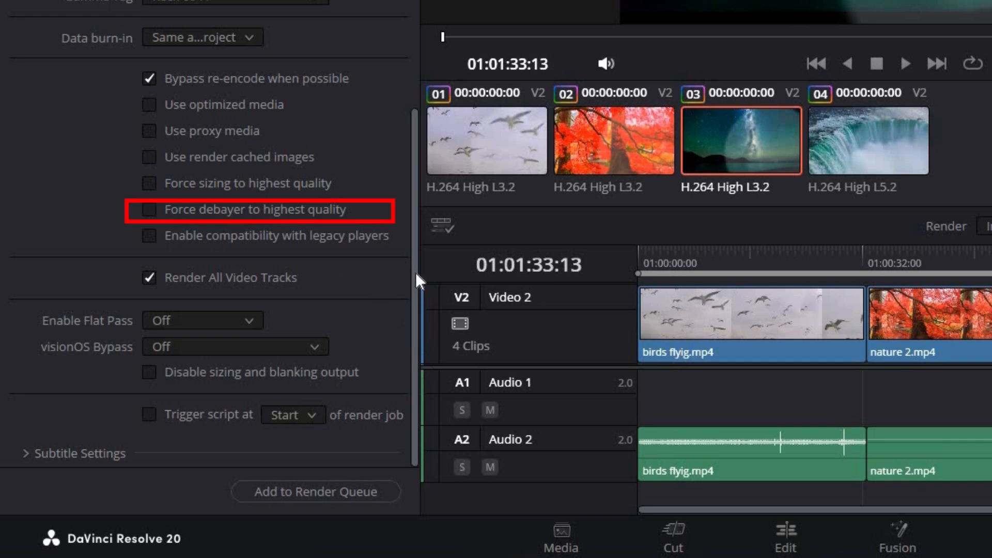
left_click_drag(415, 272, 414, 225)
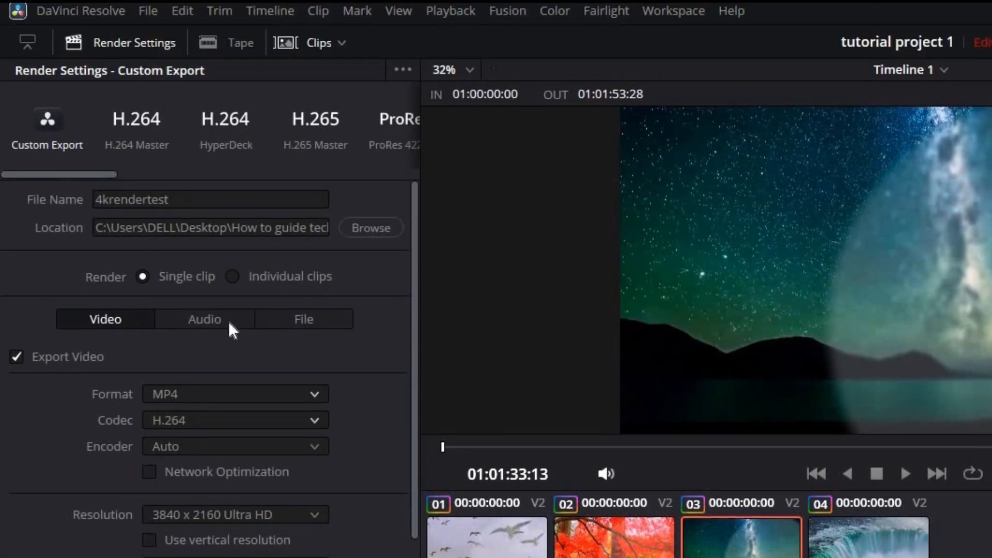
left_click(230, 323)
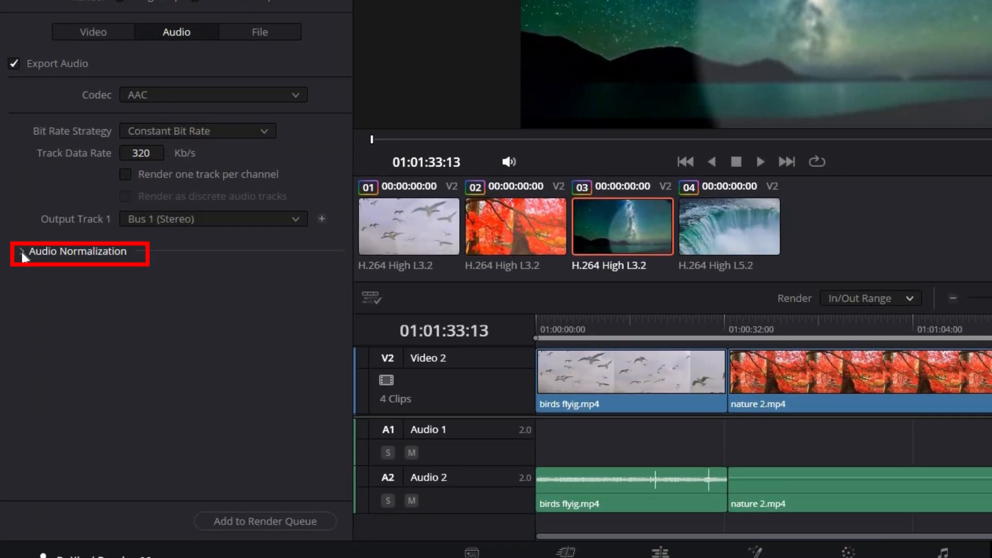
left_click(20, 250)
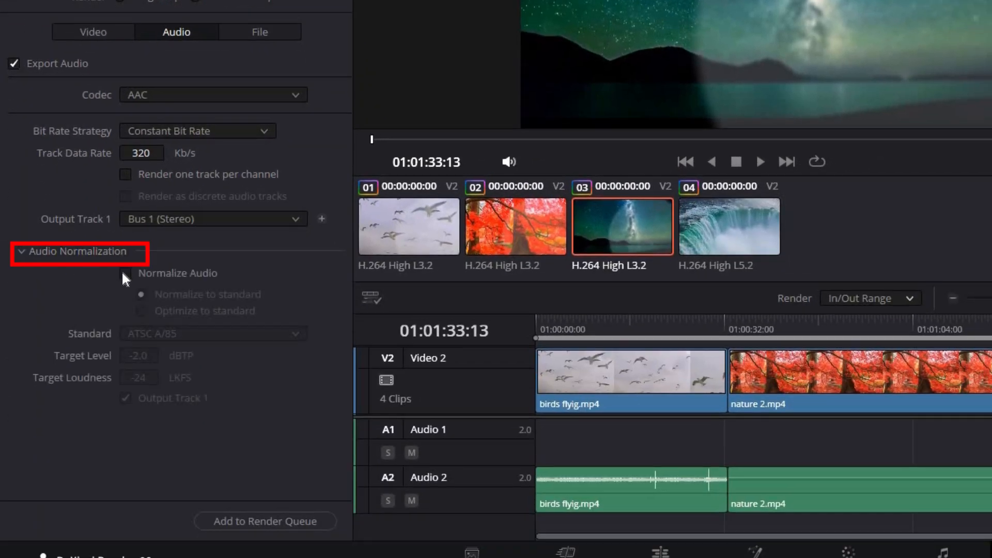
left_click(128, 274)
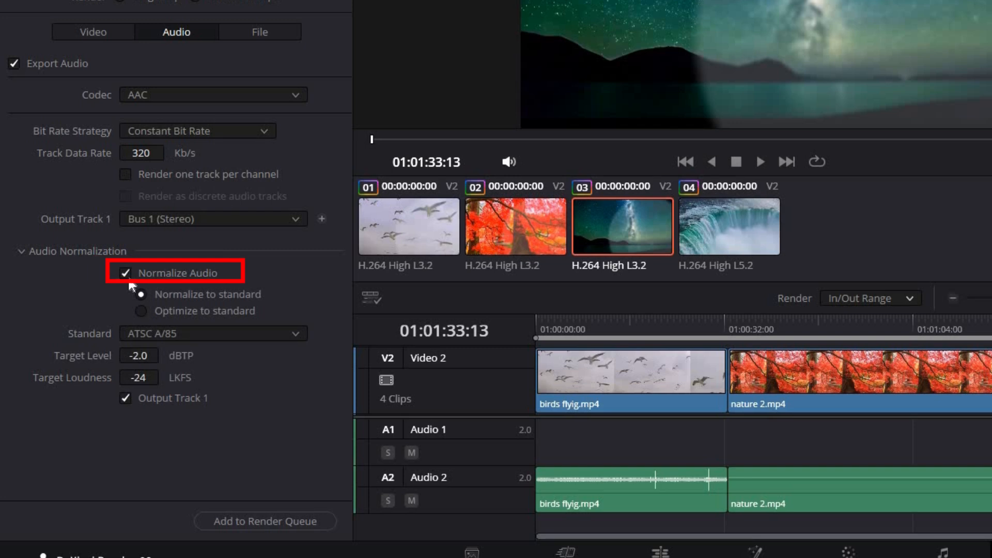
left_click(269, 332)
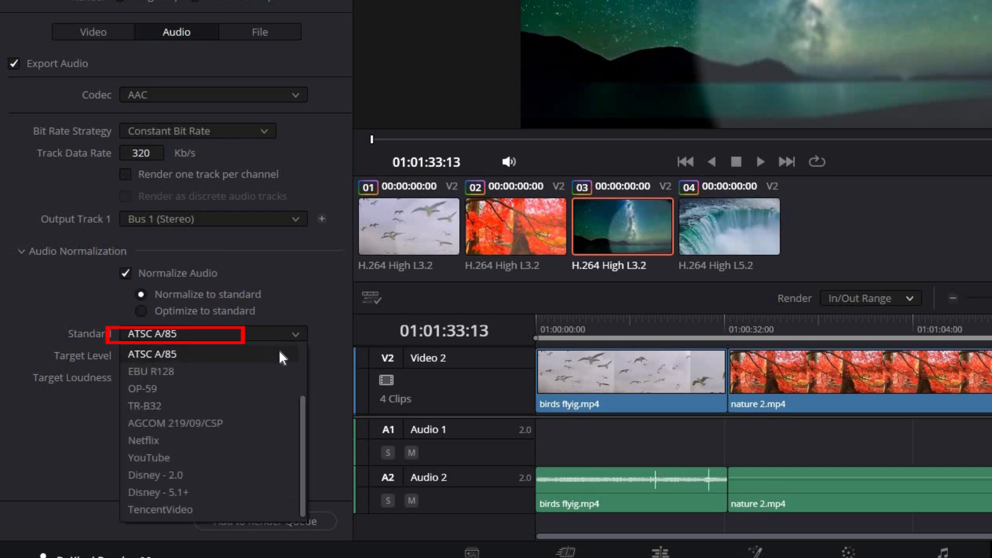
left_click(208, 453)
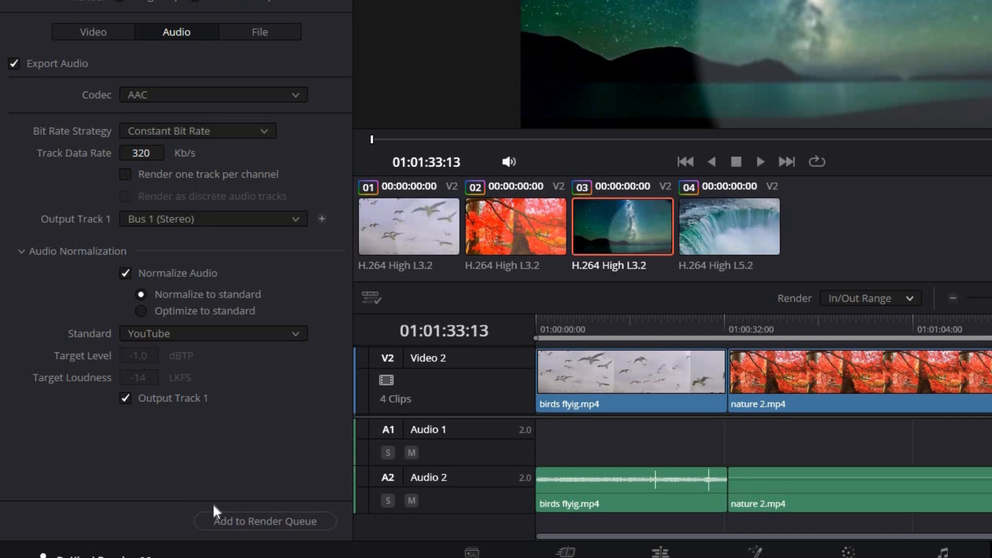
Step: Add the export to the render queue, accepting the render resolution that is higher than the timeline's
left_click(241, 518)
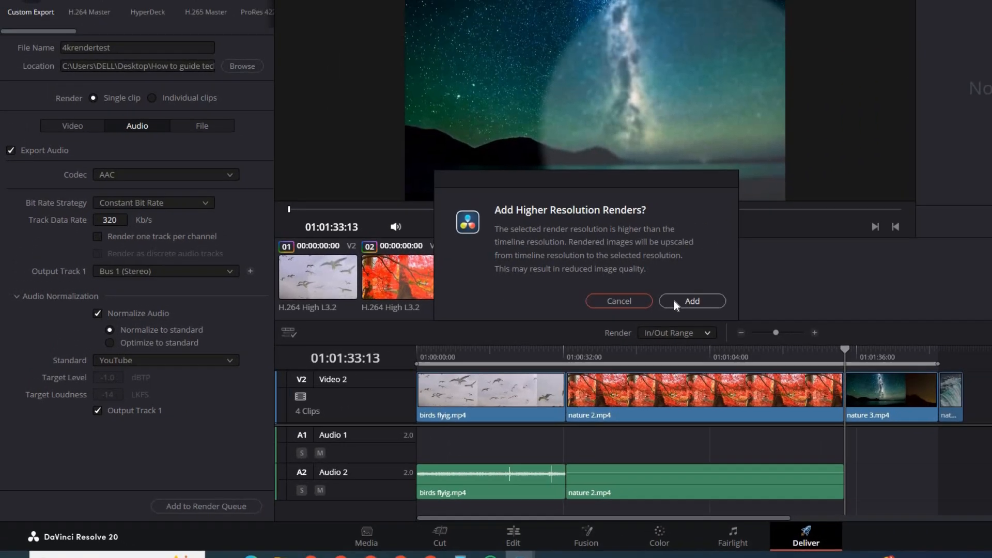
left_click(889, 258)
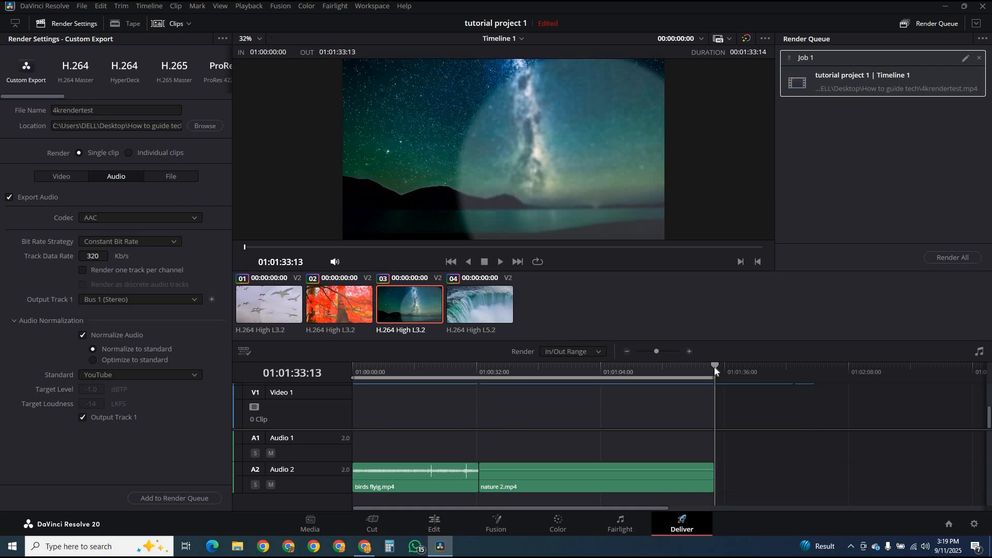
Step: Check the frames near the end of the render range by stepping the playhead forward, and return it to the timeline's start
mouse_move(715, 368)
left_mouse_down()
mouse_move(686, 374)
mouse_move(706, 374)
left_mouse_up()
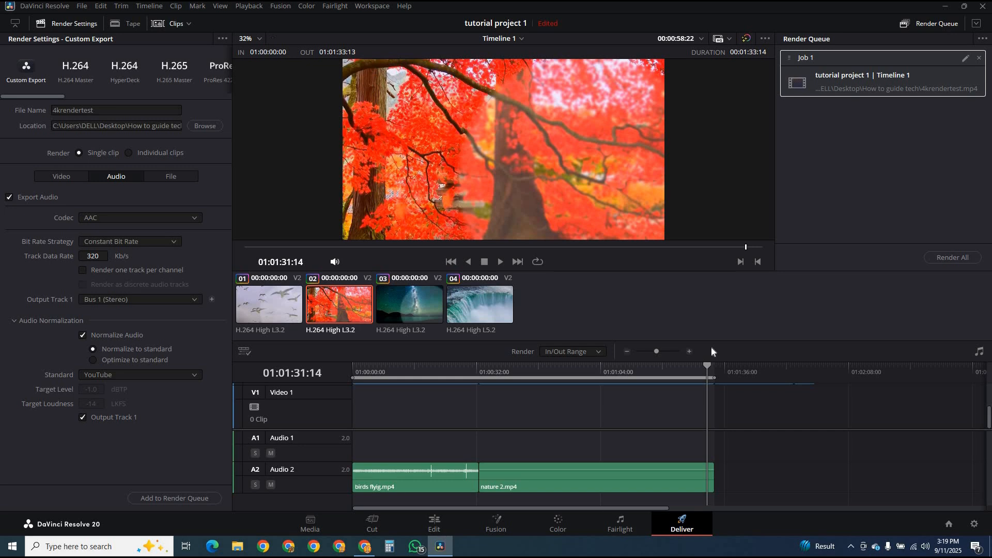
key("Right")
key("Right")
key("Right")
key("Right")
key("Right")
key("Right")
key("Right")
key("Right")
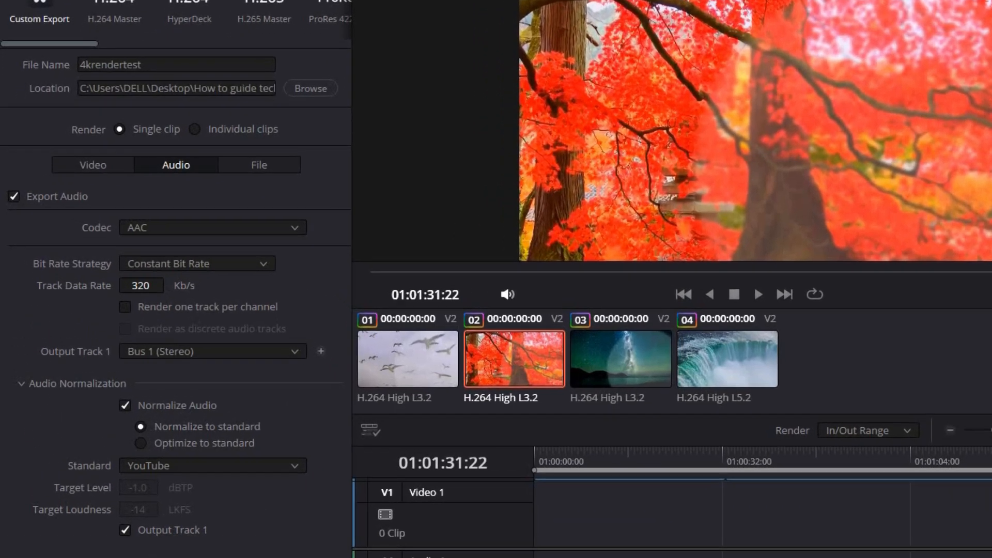
key("Home")
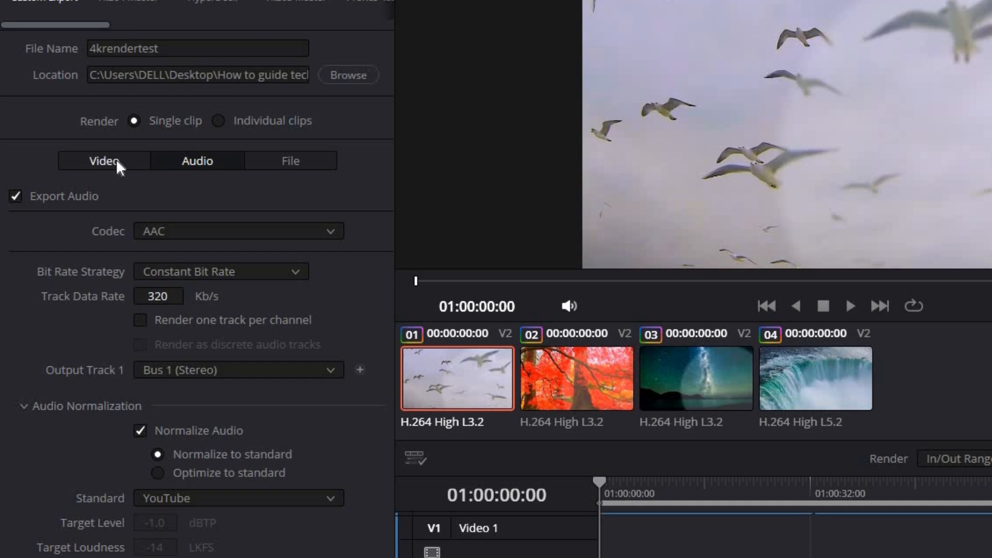
Step: Restrict the video export's quality to 30000 Kb/s
left_click(116, 159)
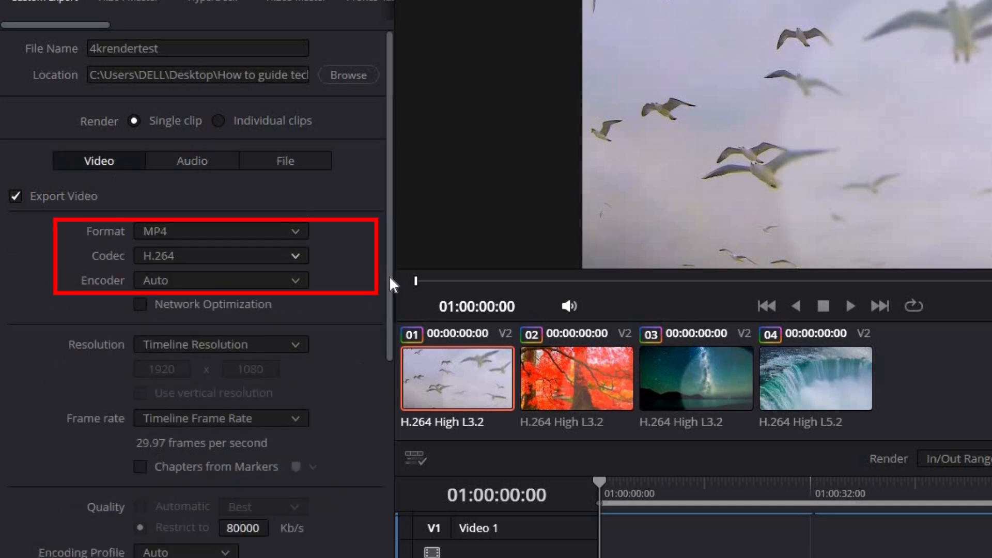
scroll(271, 223, "down", 2)
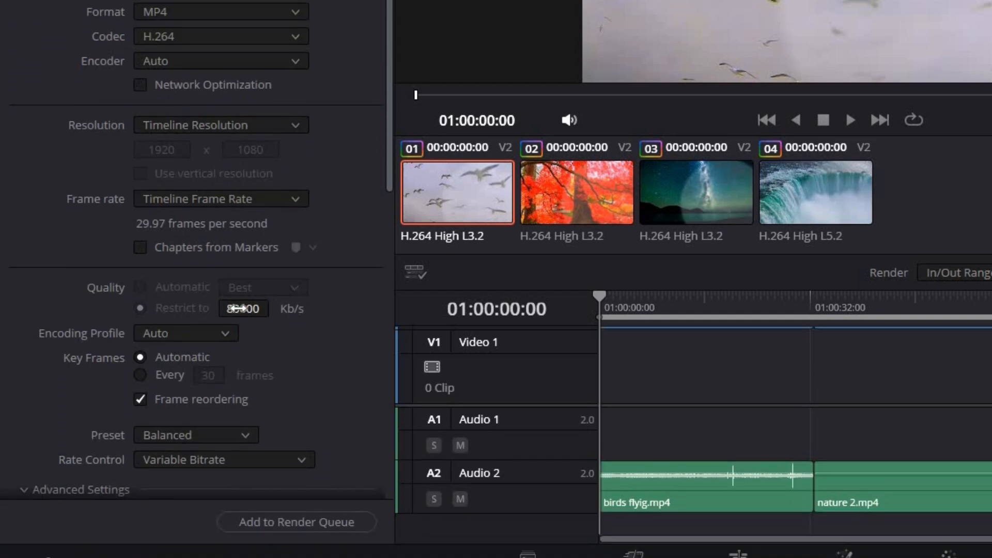
double_click(238, 308)
type("30000")
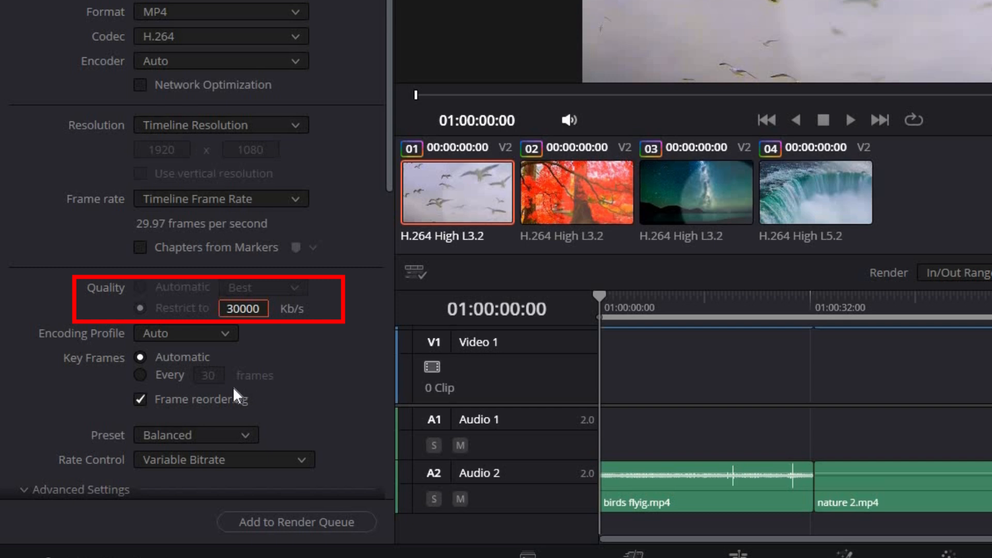
key("Return")
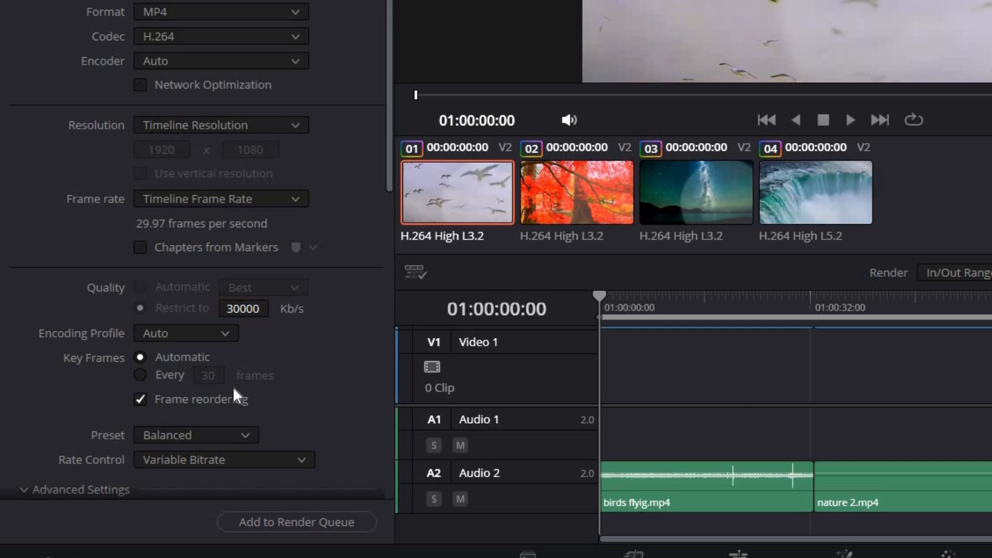
left_click(286, 524)
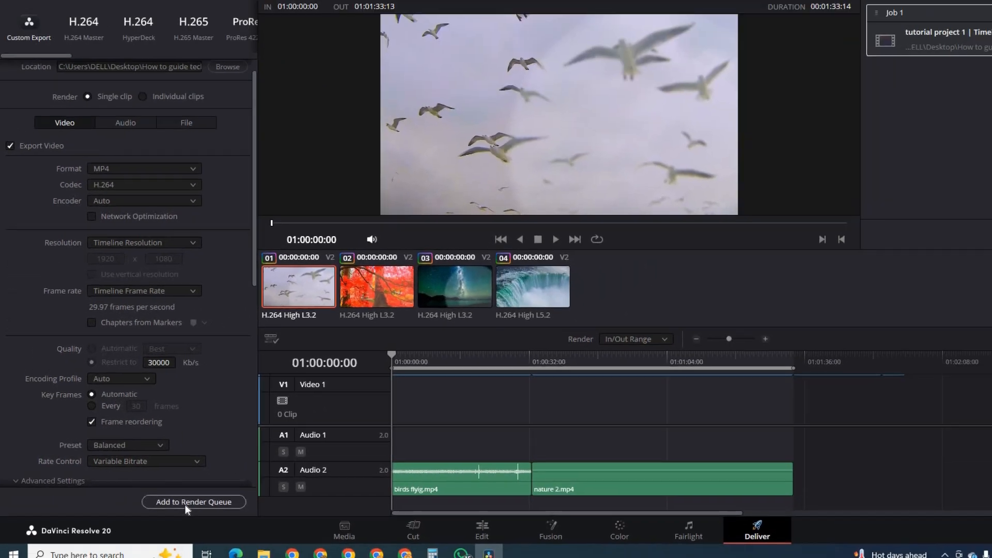
Step: Save the current render settings as a new preset named "4kyoutube long" and select that preset for the export
scroll(226, 261, "up", 1)
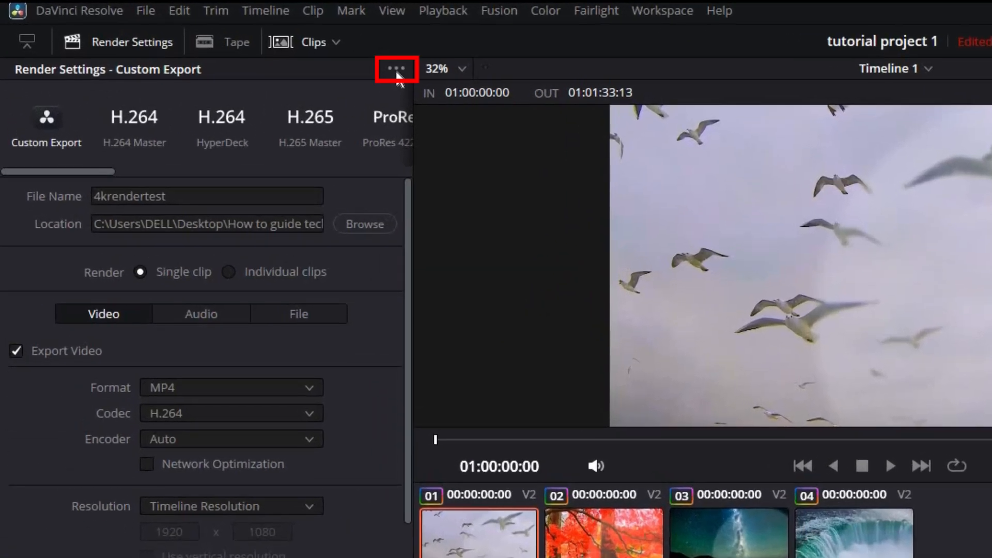
left_click(396, 71)
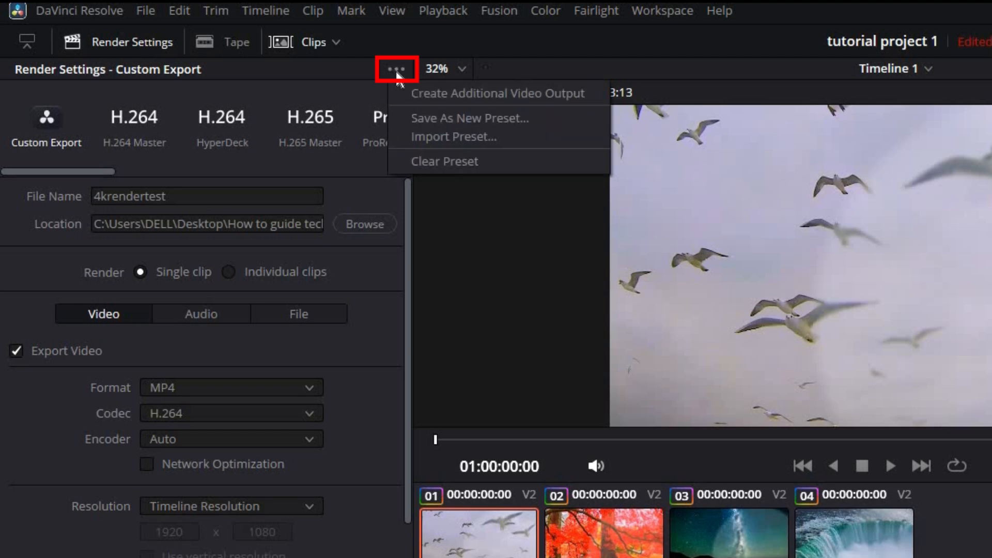
left_click(437, 118)
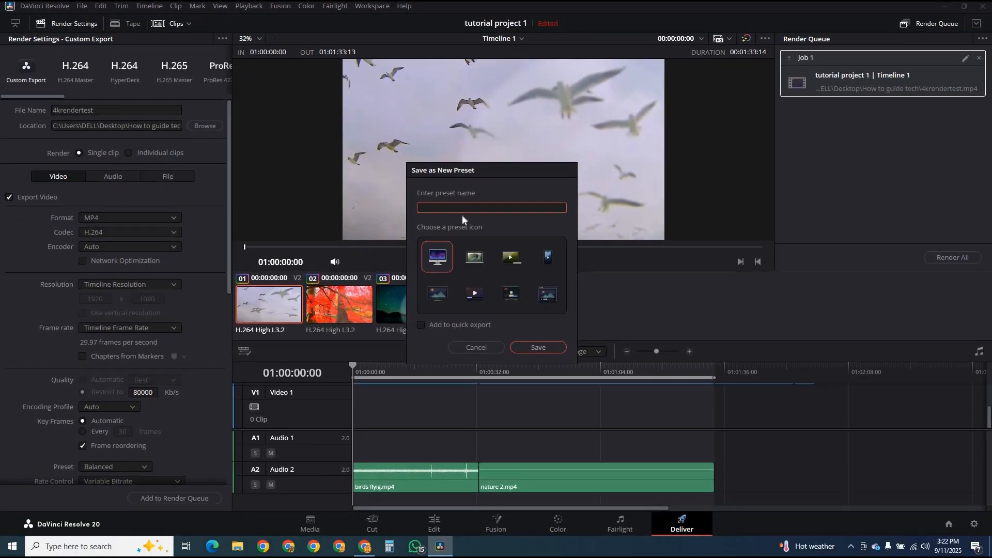
type("4kyoutube long")
left_click(536, 350)
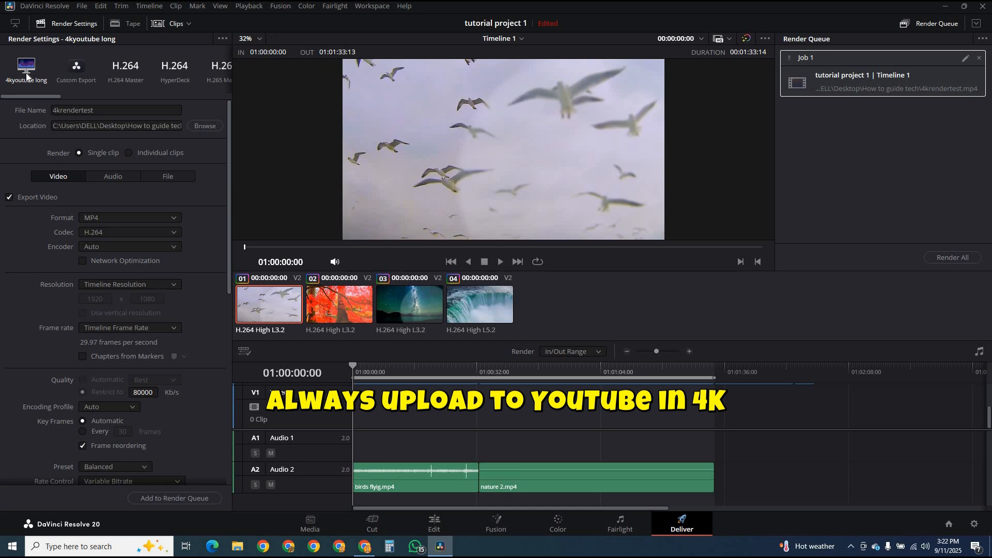
left_click(68, 73)
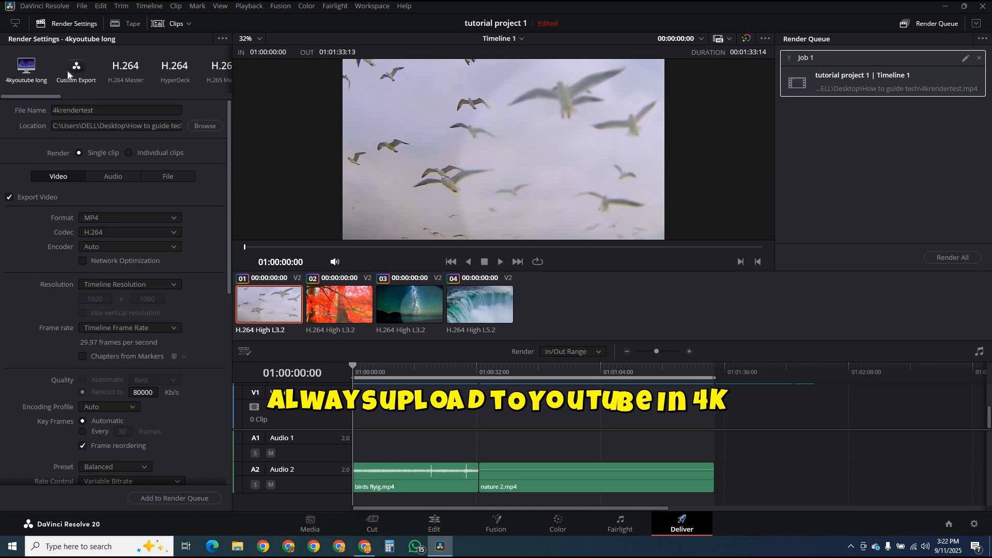
left_click(27, 71)
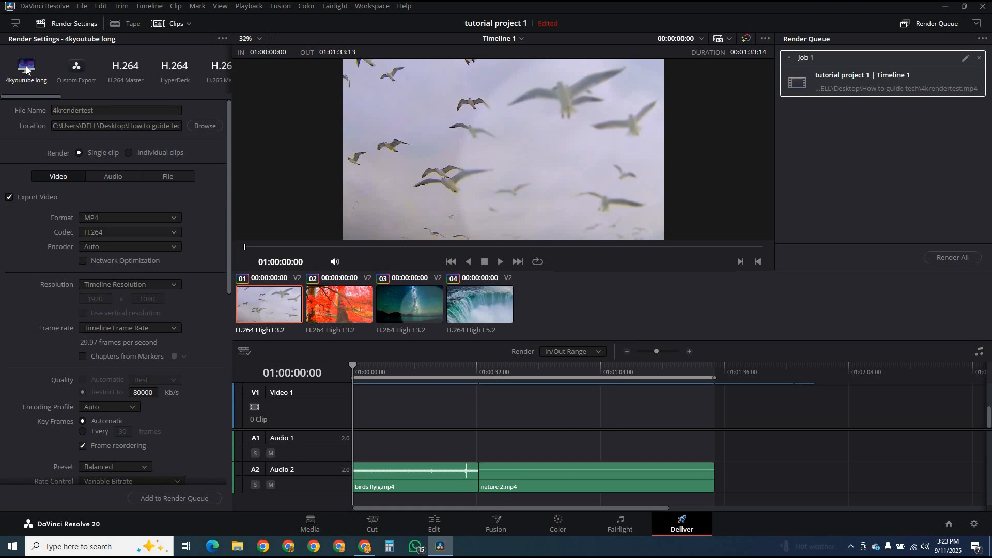